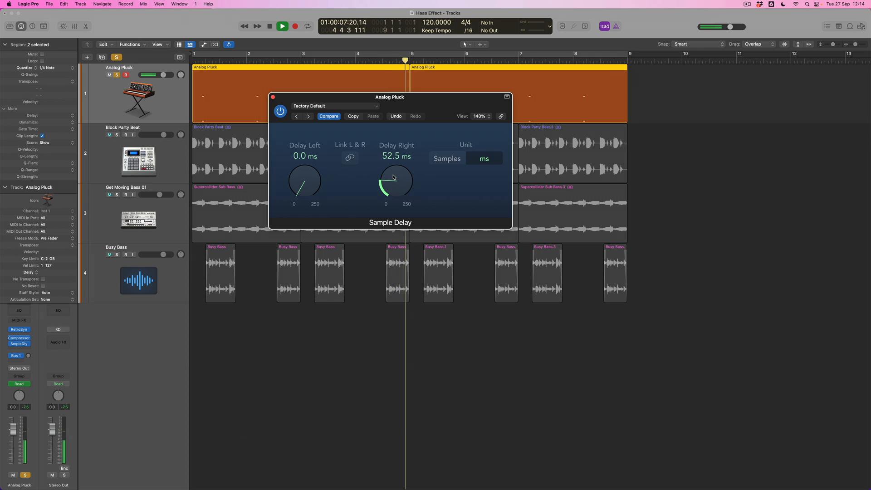
Unsolo the Analog Pluck track and set its Sample Delay's right delay to 29.3 ms while the full mix plays from the start
{"action": "key", "text": "space"}
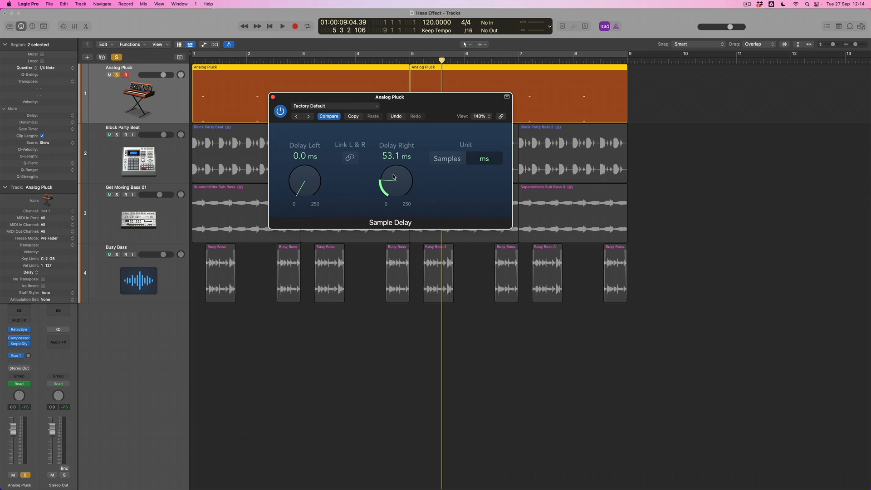
{"action": "key", "text": "Return"}
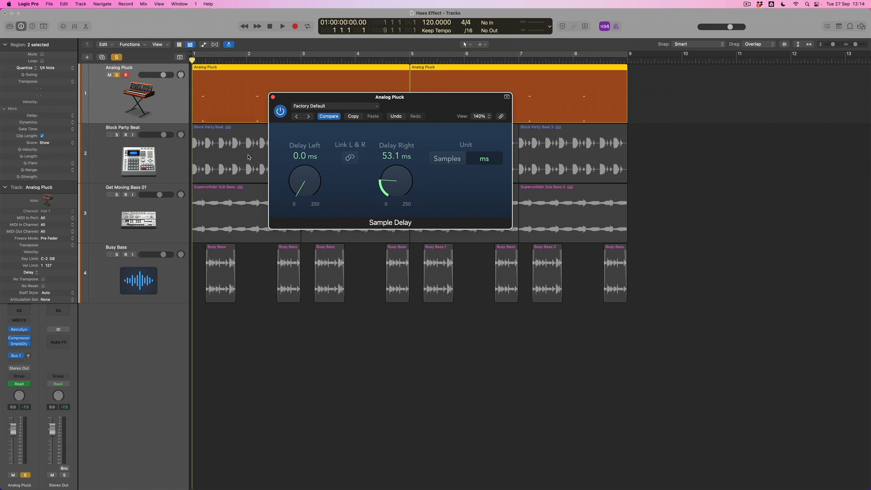
{"action": "left_click", "coordinate": [117, 75]}
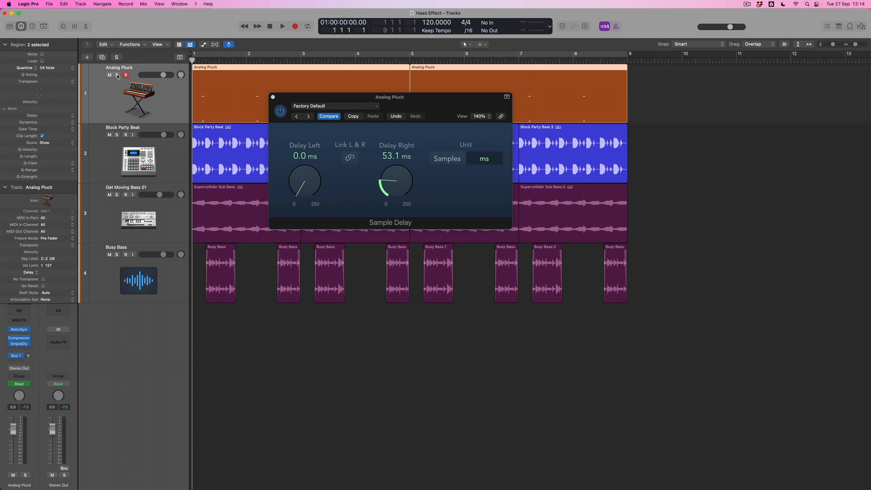
{"action": "key", "text": "space"}
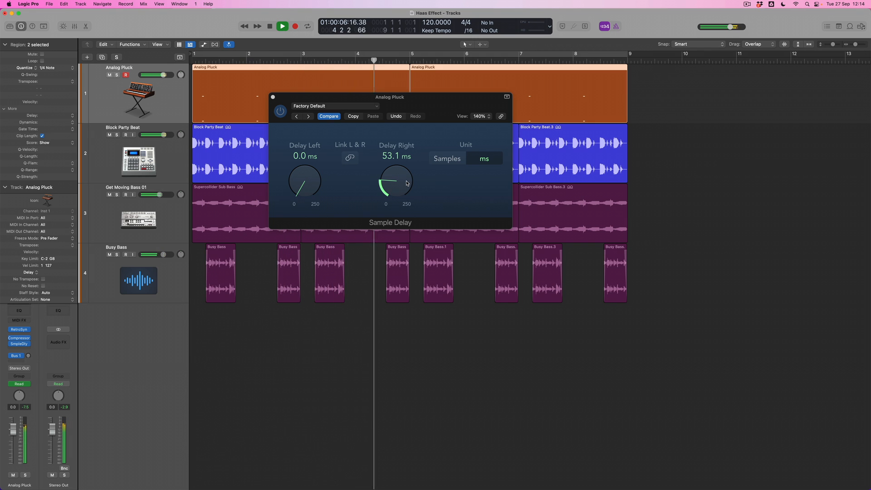
{"action": "left_click_drag", "start_coordinate": [406, 182], "coordinate": [404, 192]}
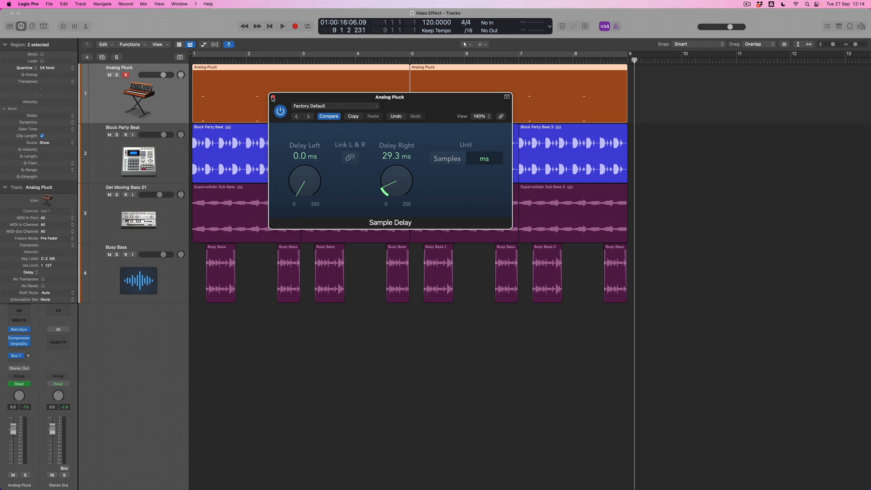
{"action": "left_click", "coordinate": [272, 97]}
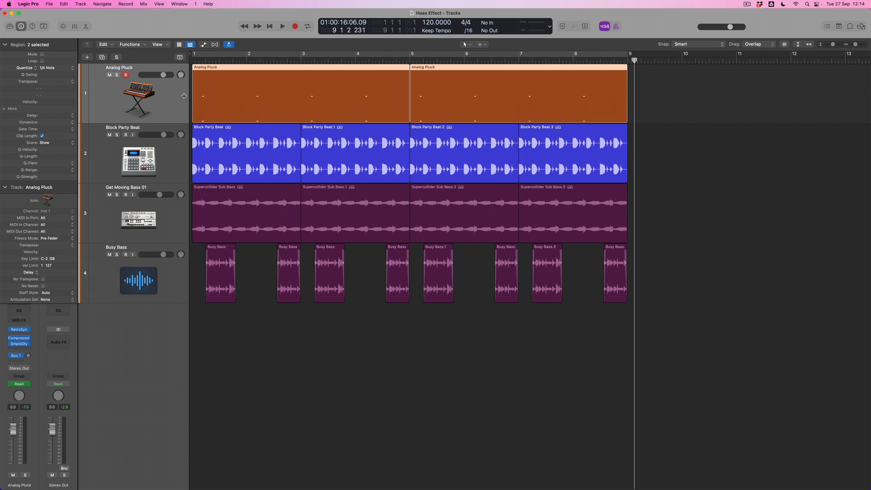
Solo the Analog Pluck track and turn on cycle playback for bars 1 to 9
{"action": "left_click", "coordinate": [117, 75]}
{"action": "left_click", "coordinate": [207, 55]}
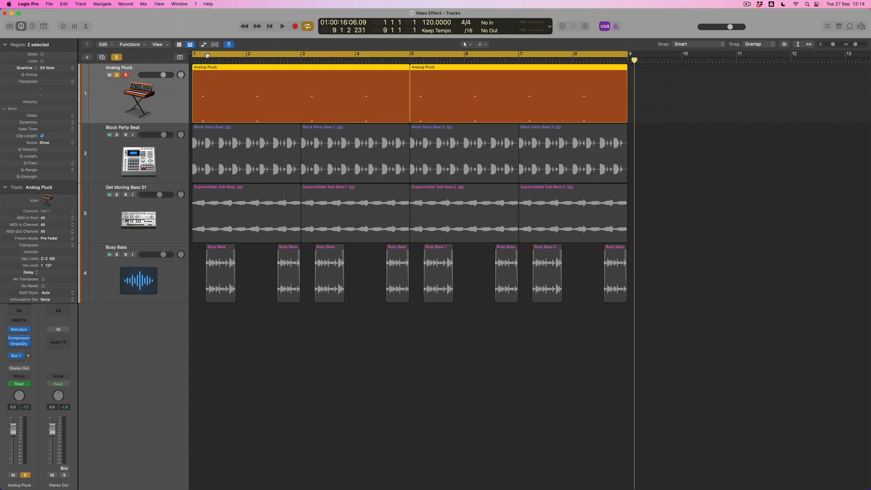
Raise the Analog Pluck Bus 1 send to about -6.4 dB and audition it with Rev Cloud's Tape Delay and ChromaVerb open
{"action": "left_click", "coordinate": [28, 356]}
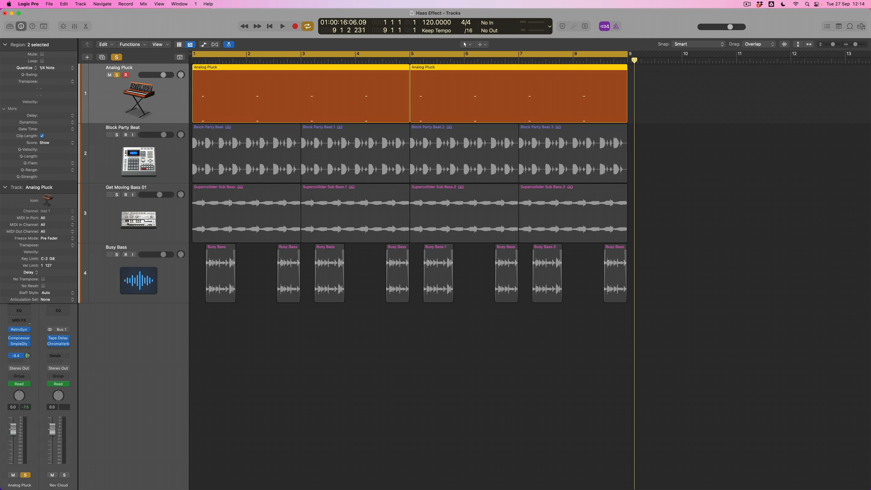
{"action": "left_click", "coordinate": [61, 340]}
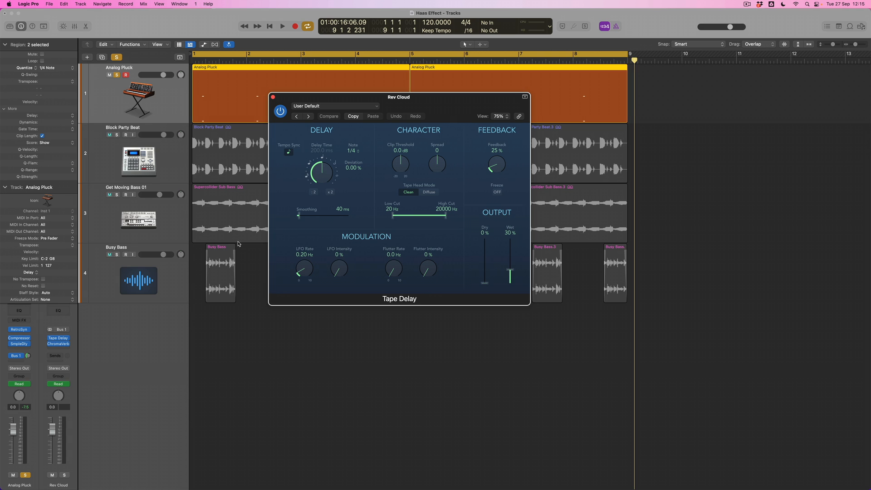
{"action": "left_click", "coordinate": [58, 344]}
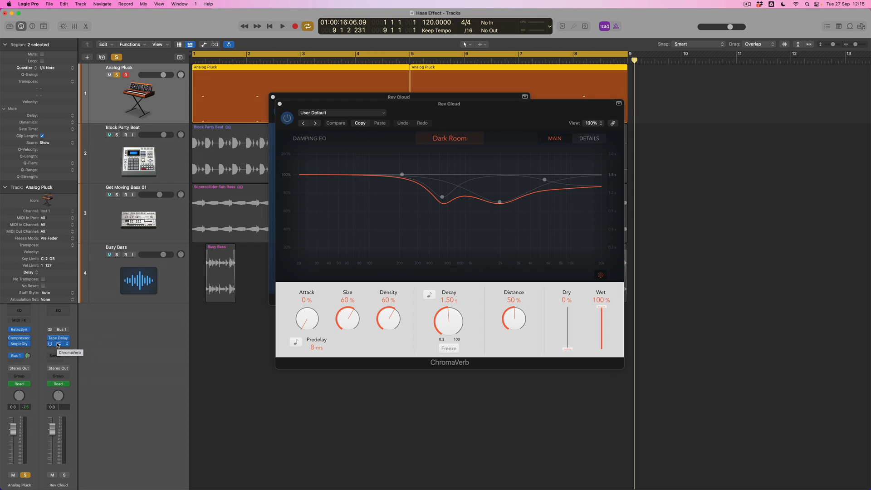
{"action": "key", "text": "space"}
{"action": "key", "text": "space"}
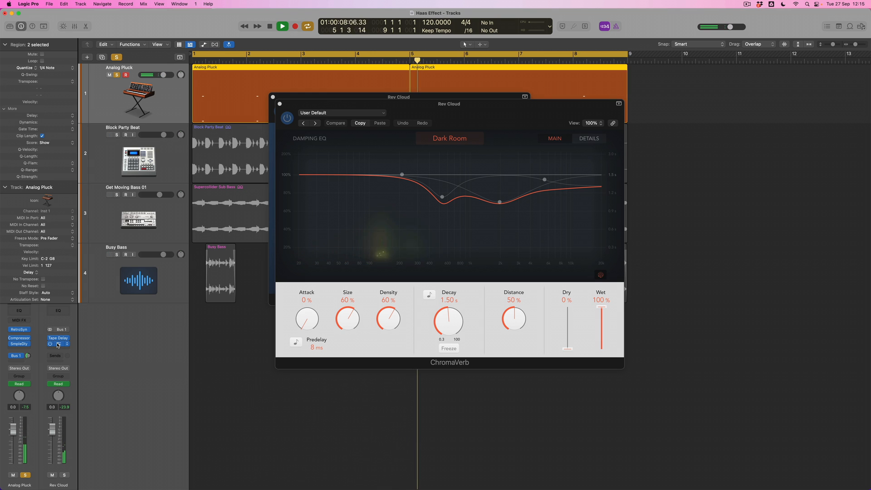
{"action": "key", "text": "Return"}
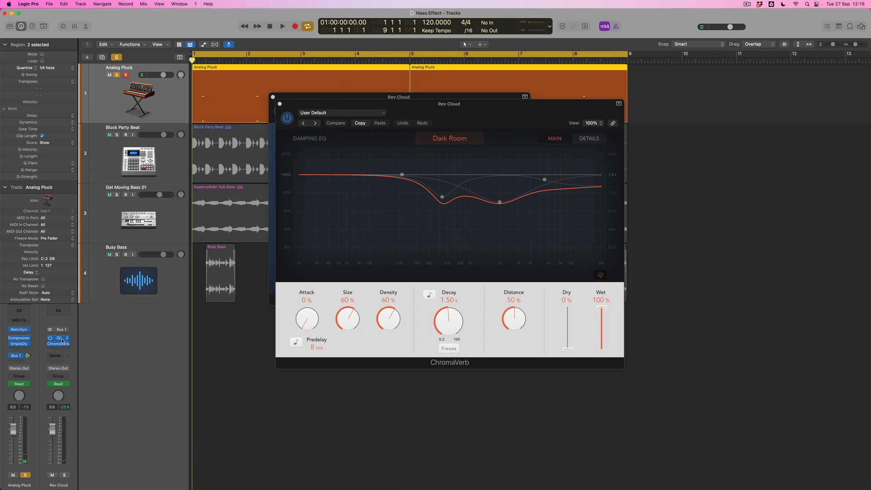
Insert a stereo Sample Delay ahead of the Tape Delay on the Rev Cloud channel and place its window clear of the others
{"action": "left_click", "coordinate": [63, 336]}
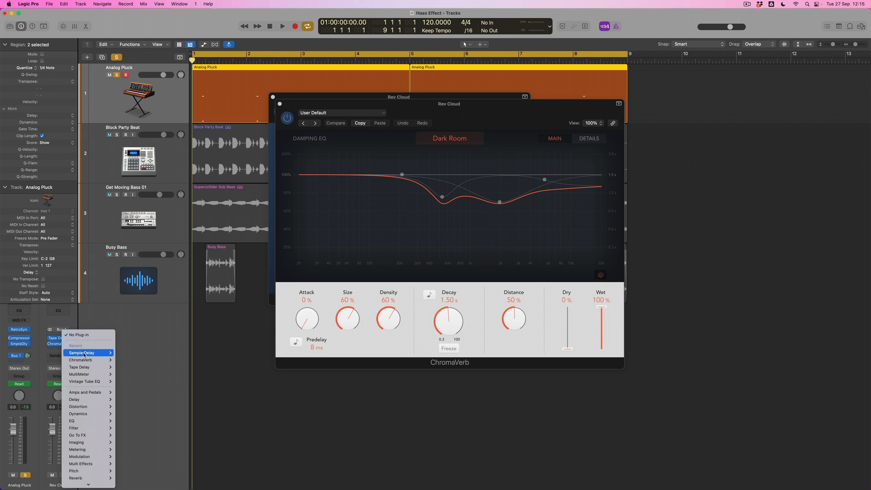
{"action": "mouse_move", "coordinate": [84, 356]}
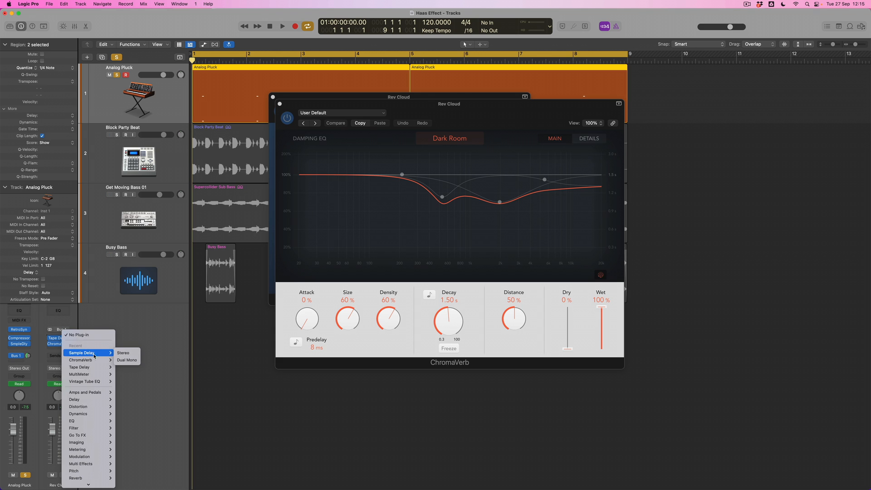
{"action": "left_click", "coordinate": [132, 356]}
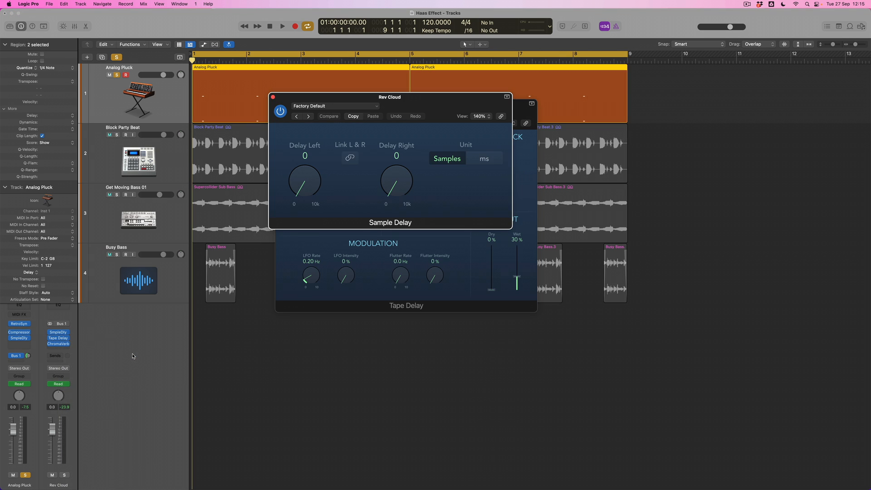
{"action": "left_click_drag", "start_coordinate": [308, 98], "coordinate": [408, 261]}
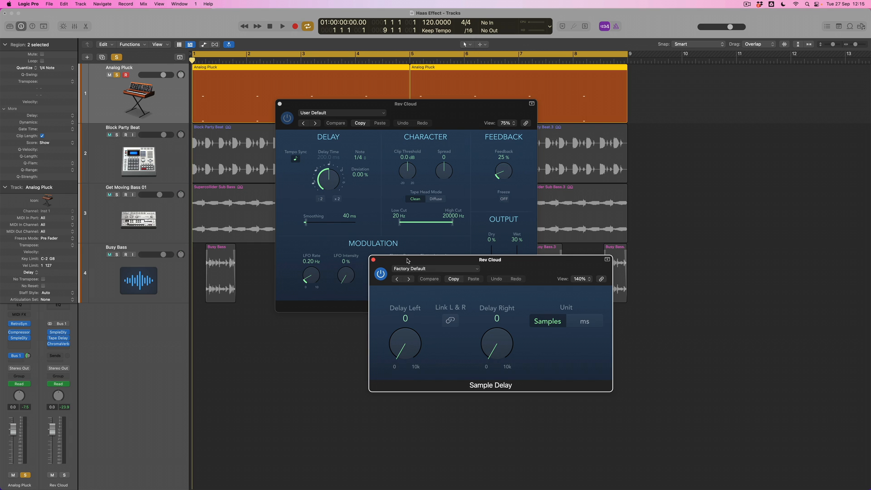
Switch Rev Cloud's Sample Delay to milliseconds and raise its left delay to 192.0 ms while the soloed track plays
{"action": "left_click", "coordinate": [585, 321]}
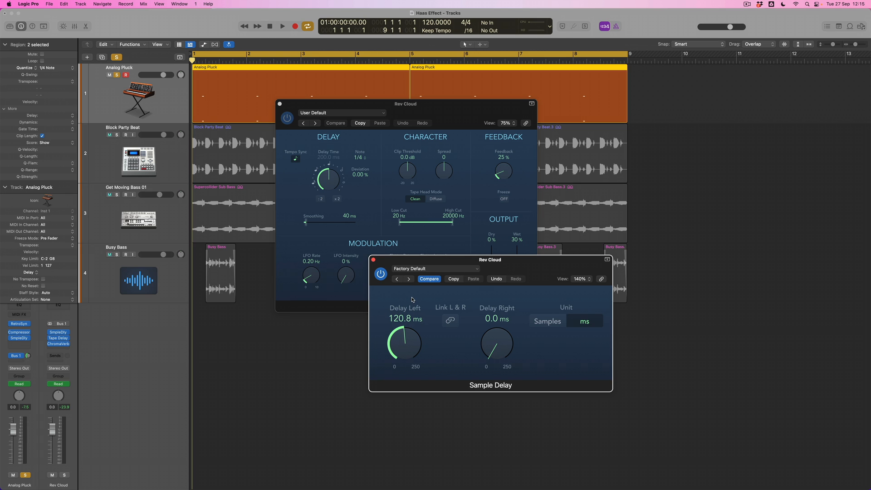
{"action": "key", "text": "space"}
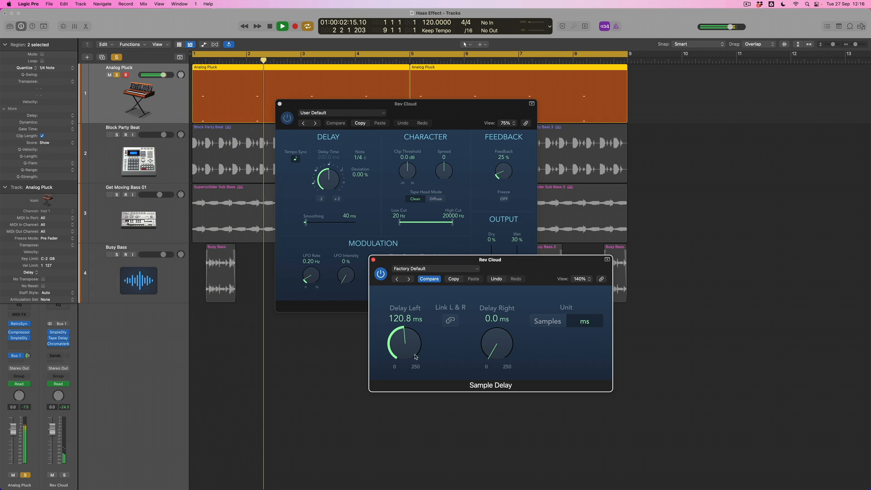
{"action": "left_click_drag", "start_coordinate": [413, 351], "coordinate": [401, 340]}
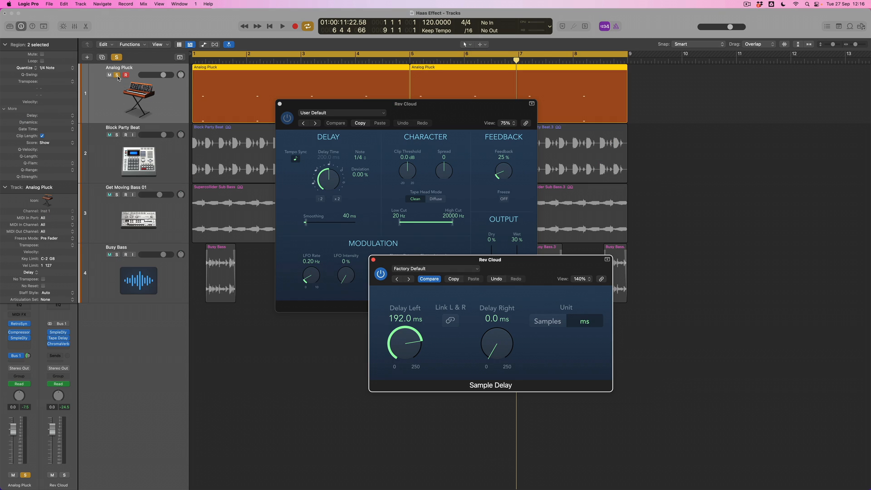
Unsolo Analog Pluck and sweep Rev Cloud's left delay up to 250 ms and back down in the full mix, closing the plug-in windows
{"action": "left_click", "coordinate": [117, 75]}
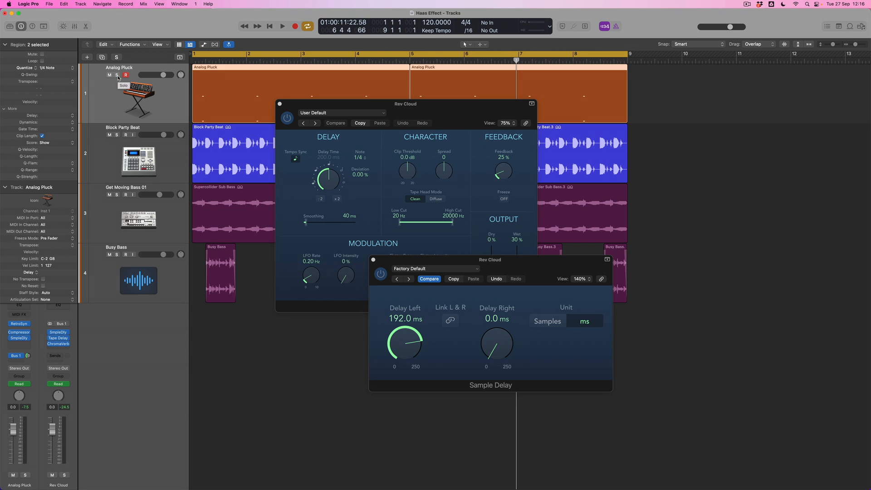
{"action": "key", "text": "space"}
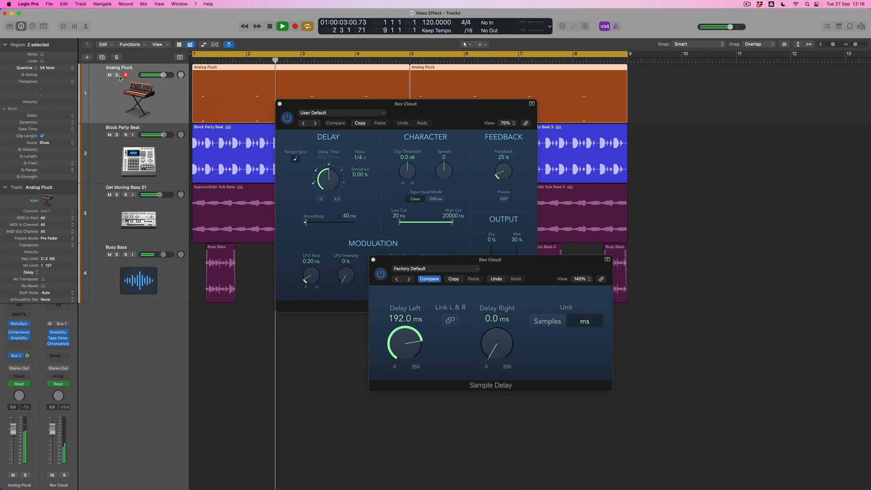
{"action": "left_click_drag", "start_coordinate": [402, 340], "coordinate": [403, 307]}
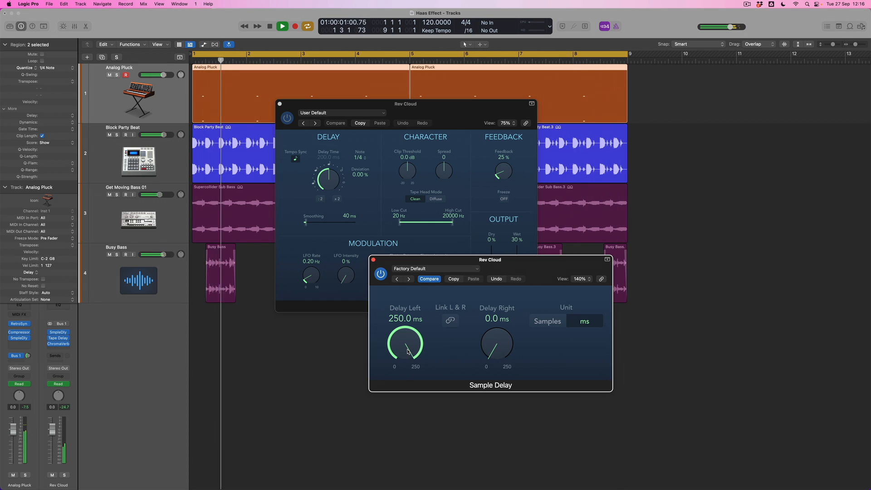
{"action": "left_click_drag", "start_coordinate": [407, 345], "coordinate": [399, 393]}
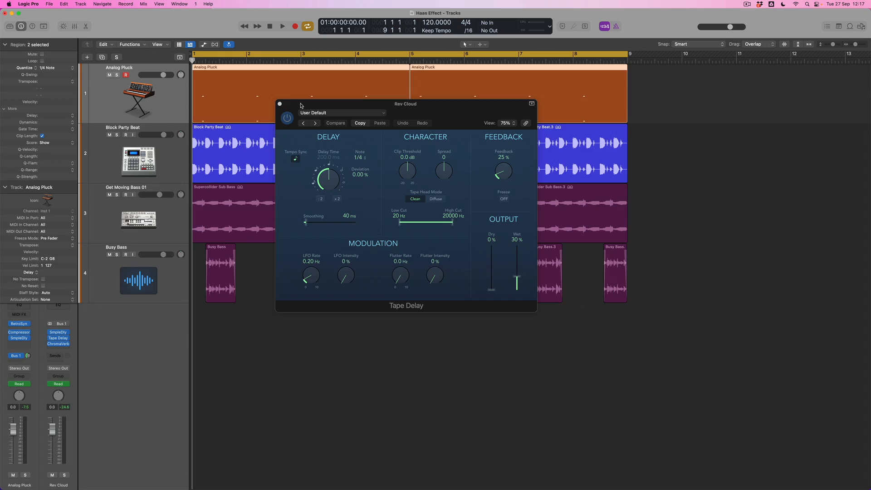
{"action": "left_click", "coordinate": [280, 105]}
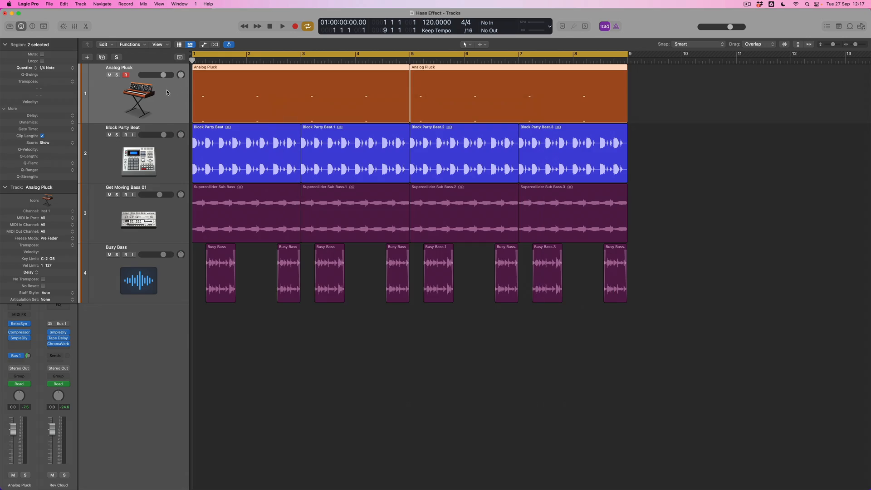
Open Analog Pluck's Sample Delay, show track automation and set that track's automation mode to Latch
{"action": "left_click", "coordinate": [19, 340]}
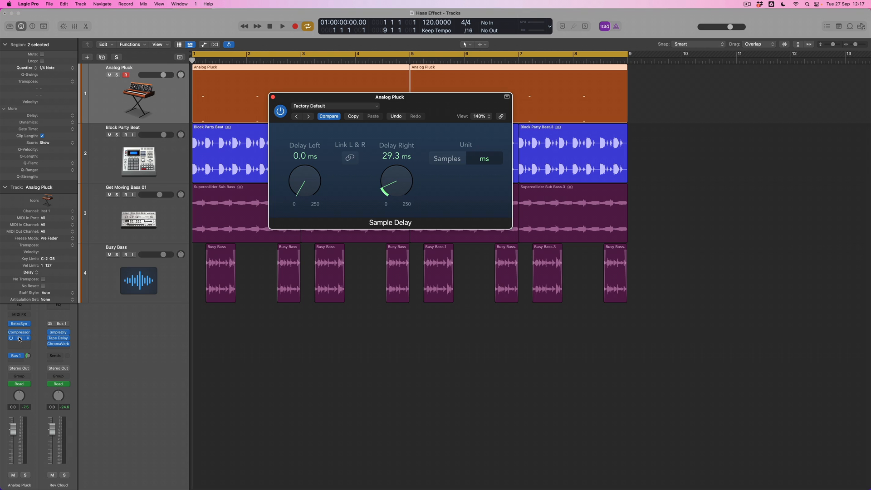
{"action": "left_click", "coordinate": [173, 100]}
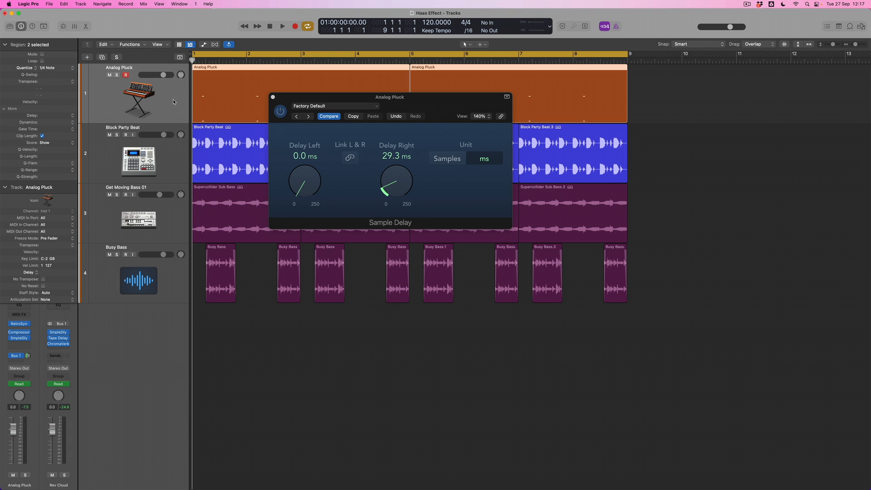
{"action": "key", "text": "a"}
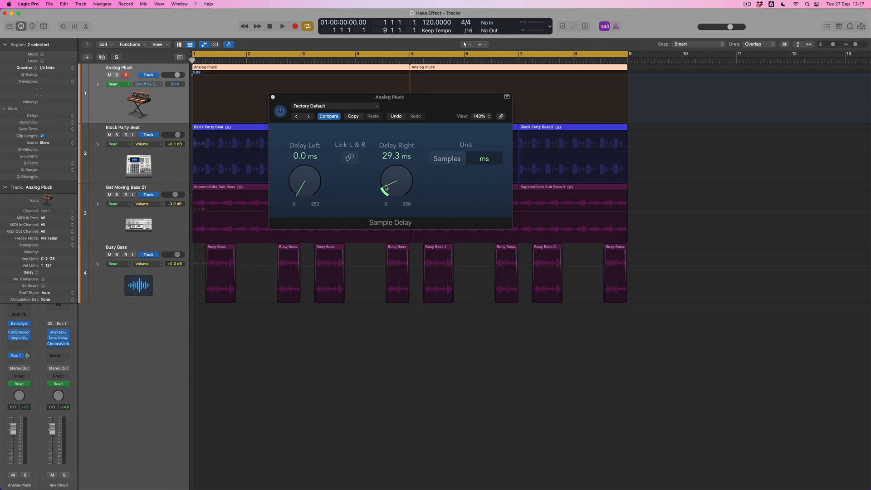
{"action": "left_click", "coordinate": [129, 87]}
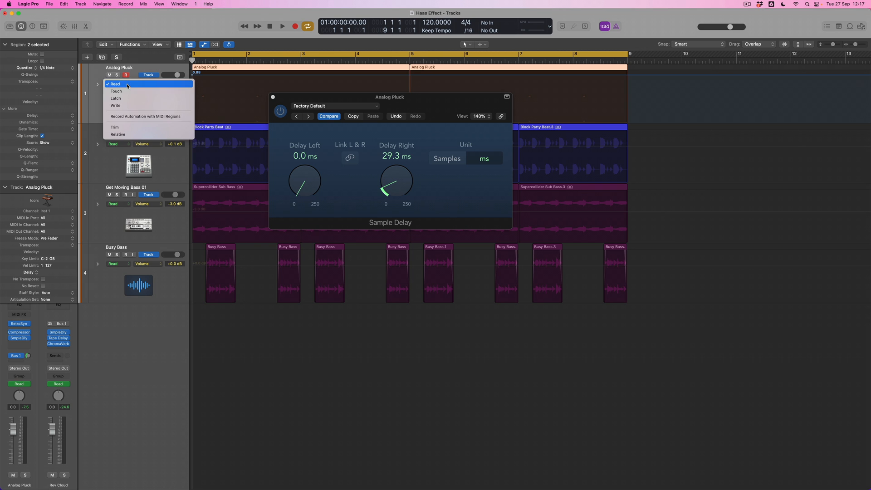
{"action": "left_click", "coordinate": [125, 99]}
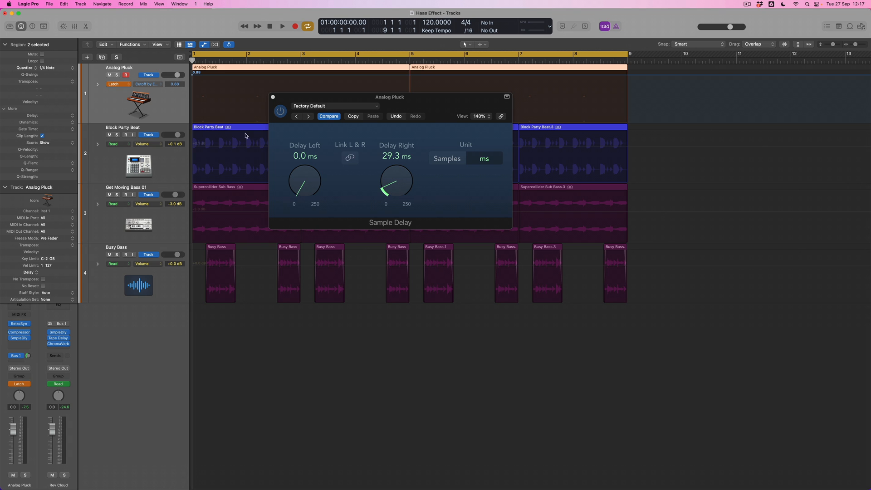
Solo Analog Pluck and record right-delay automation during playback by varying the Sample Delay, ending at about 19.9 ms
{"action": "left_click", "coordinate": [117, 75]}
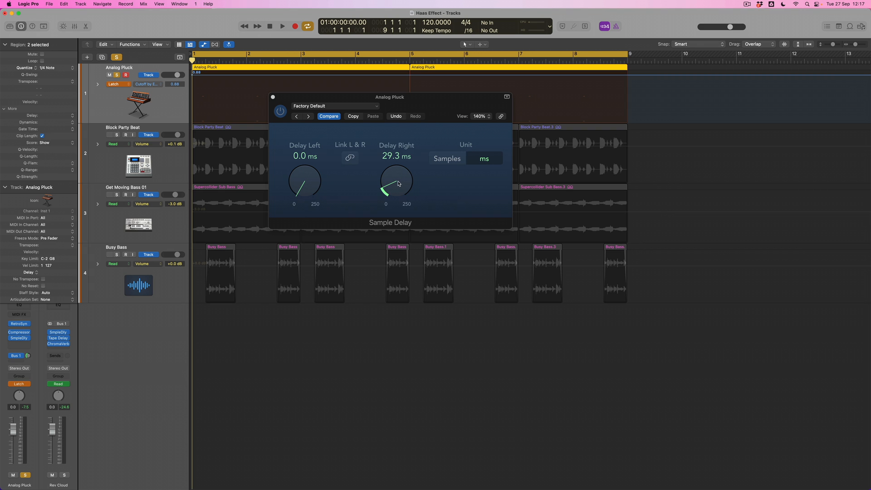
{"action": "key", "text": "space"}
{"action": "mouse_move", "coordinate": [400, 183]}
{"action": "left_mouse_down"}
{"action": "mouse_move", "coordinate": [400, 176]}
{"action": "mouse_move", "coordinate": [398, 187]}
{"action": "left_mouse_up"}
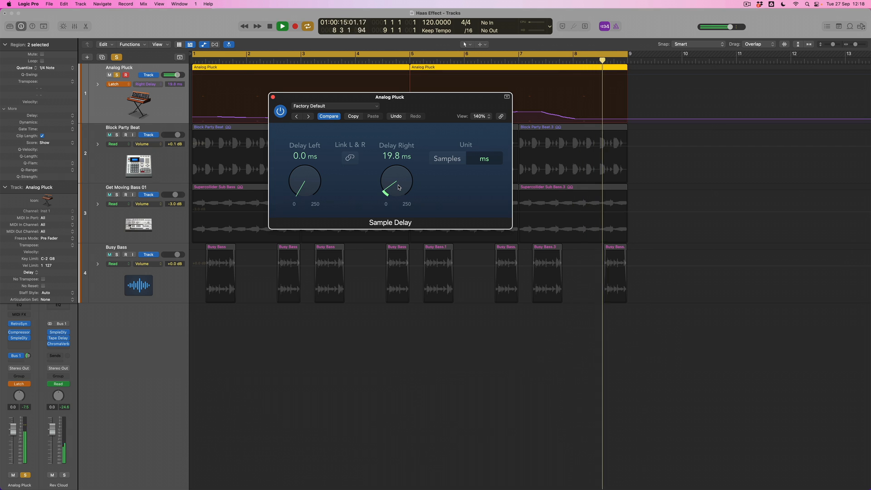
{"action": "key", "text": "space"}
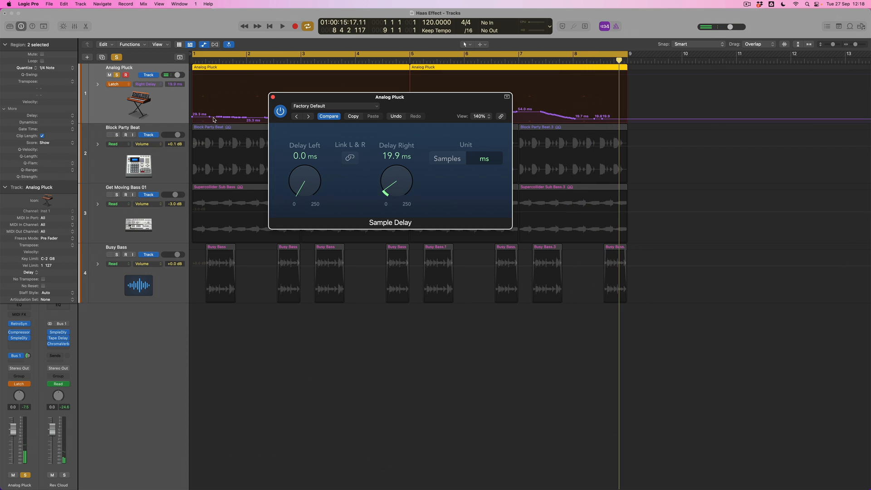
Return Analog Pluck's automation mode to Read, clear the solo and play back the full mix with the automation curve uncovered
{"action": "left_click", "coordinate": [129, 86]}
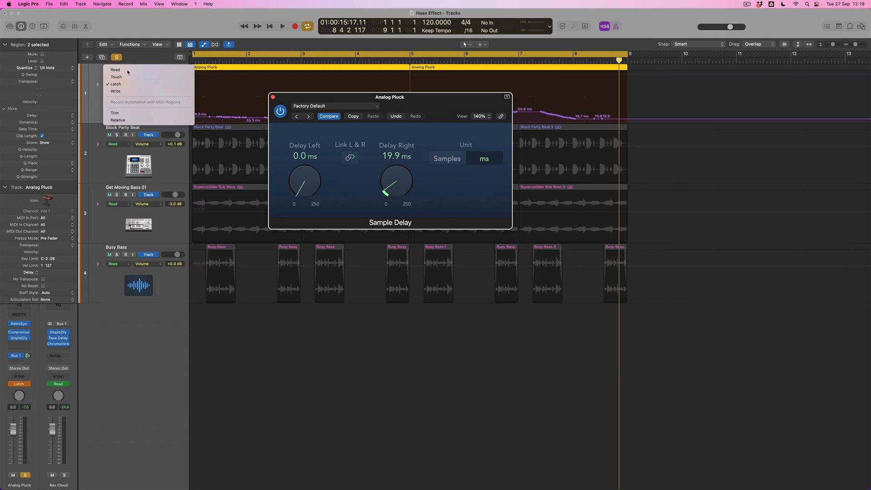
{"action": "left_click", "coordinate": [126, 74]}
{"action": "left_click", "coordinate": [120, 59]}
{"action": "key", "text": "space"}
{"action": "left_click_drag", "start_coordinate": [292, 93], "coordinate": [300, 170]}
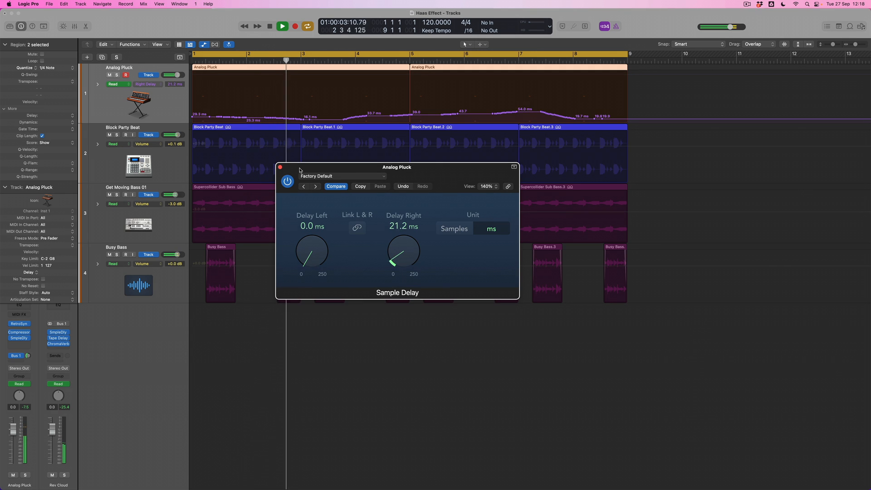